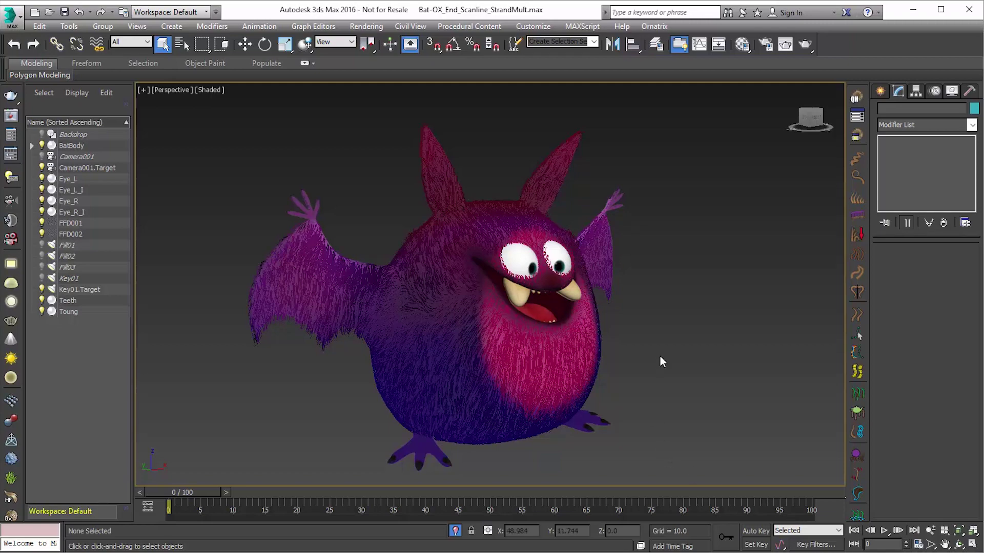
- Select the bat's hair and set the viewport hair count of its Ox Hair from Guides modifier to 10000
alt+middle_drag(660, 355, 626, 352)
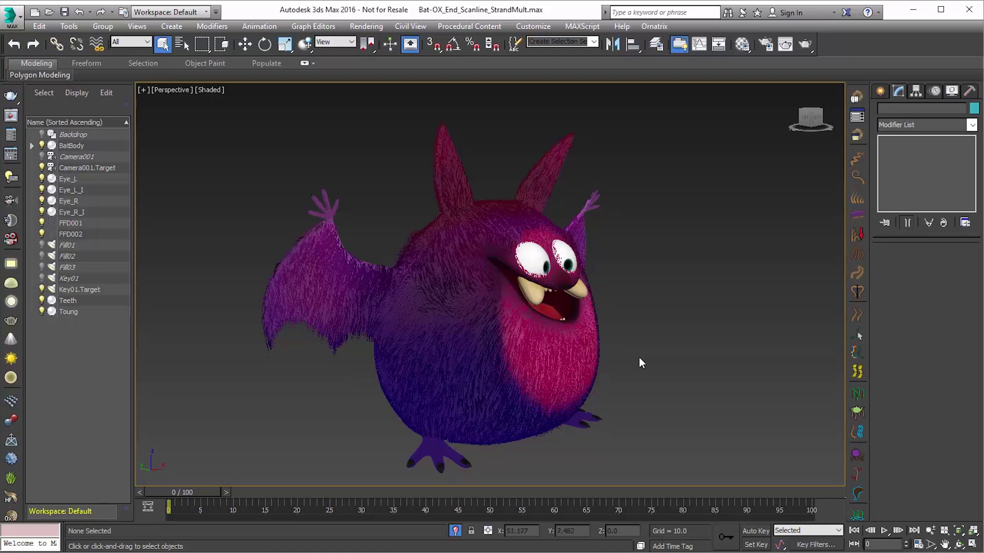
alt+middle_drag(640, 358, 614, 356)
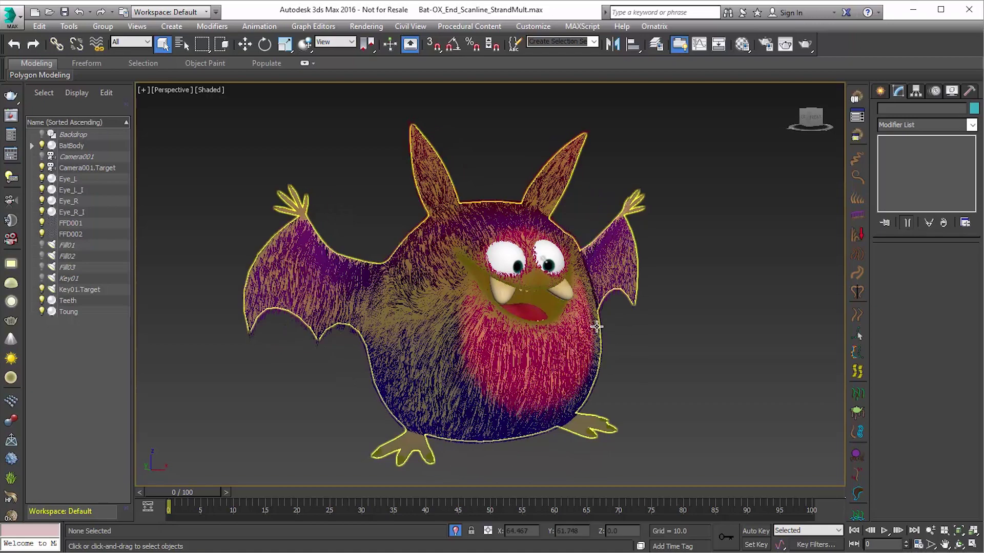
click(596, 326)
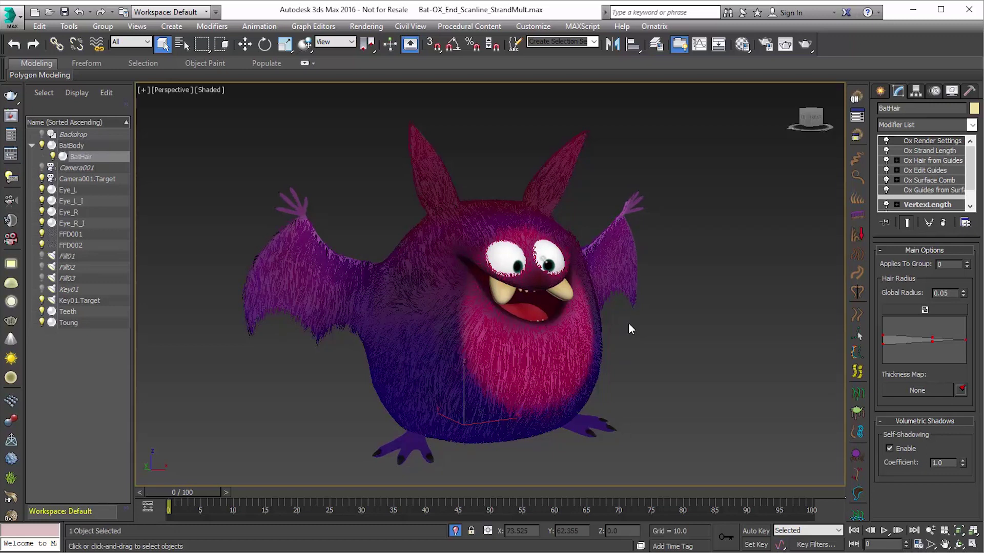
click(932, 161)
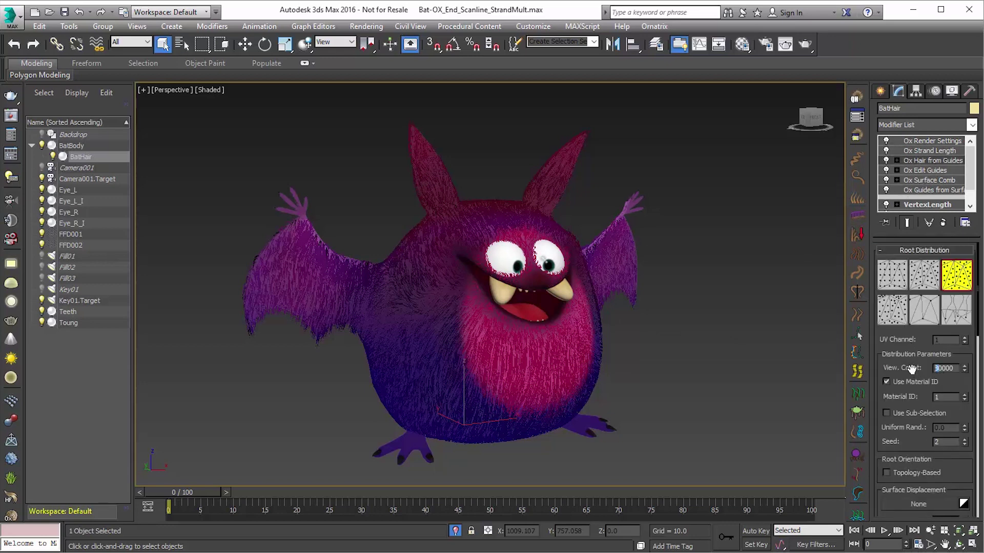
text(10000)
key(Return)
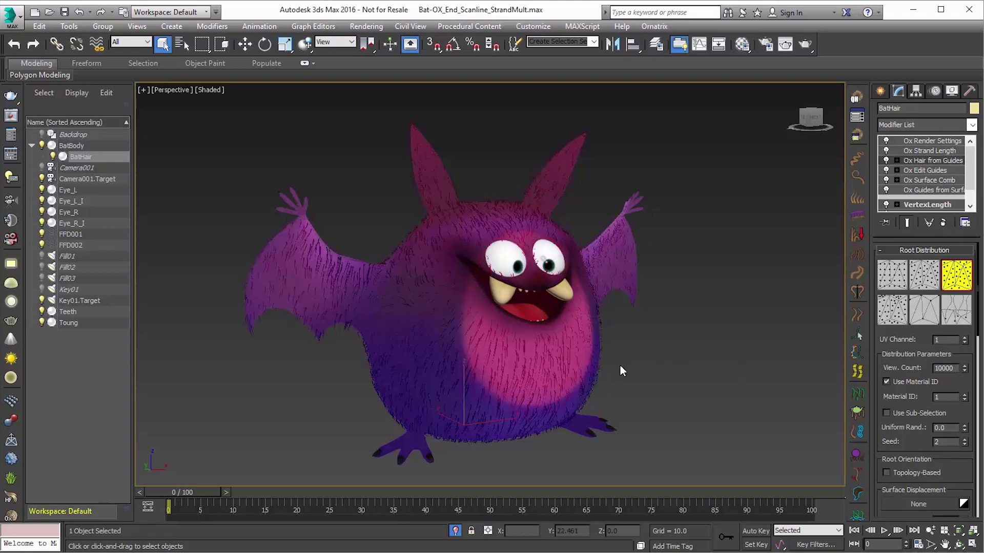
- Add an Ox Strand Multiplier modifier to the bat's hair, directly above Ox Hair from Guides
alt+middle_drag(619, 364, 631, 365)
scroll(631, 364, up, 4)
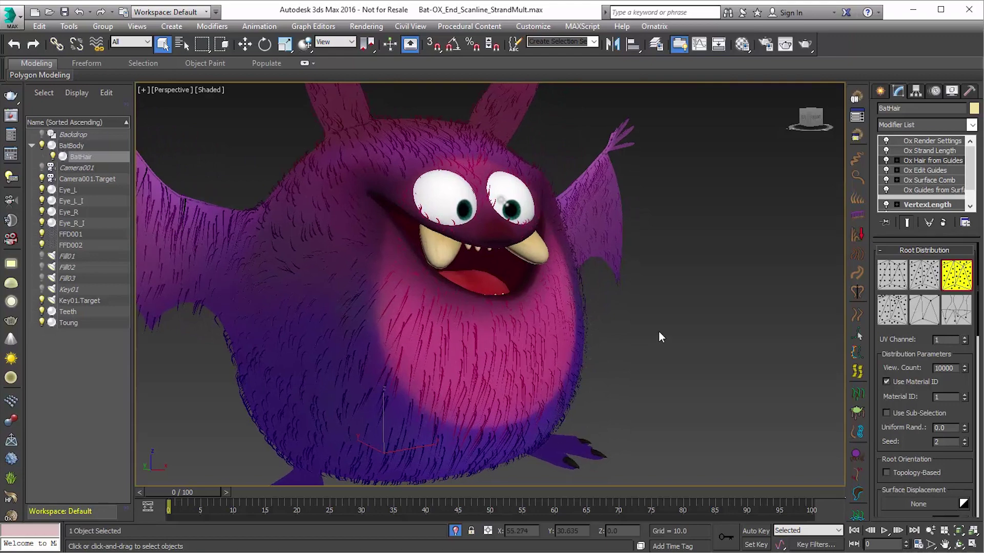
click(921, 125)
key(o)
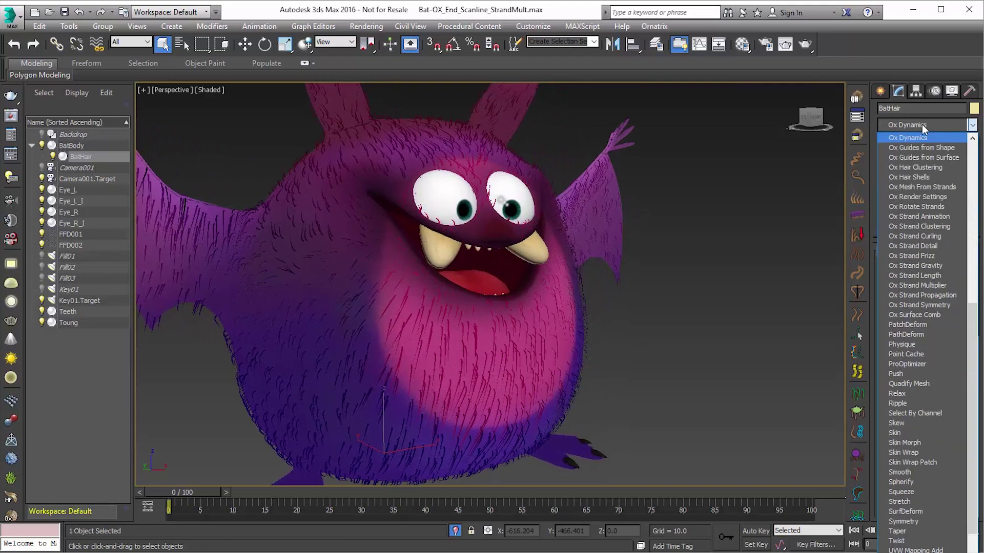
click(929, 287)
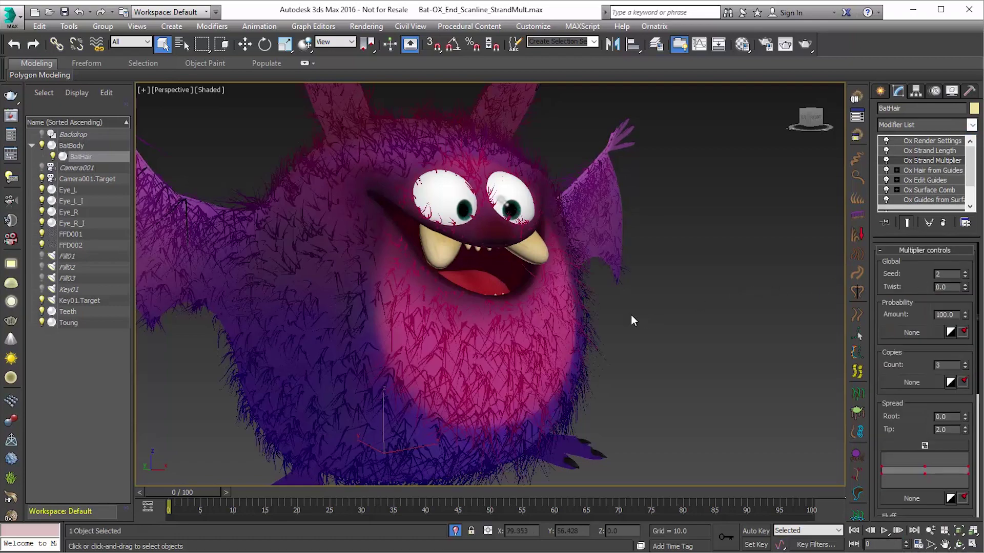
- Set the hair length in the Ox Strand Length modifier to 1.2
mouse_move(632, 315)
alt+middle_down()
mouse_move(613, 317)
mouse_move(629, 335)
alt+middle_up()
scroll(630, 340, up, 4)
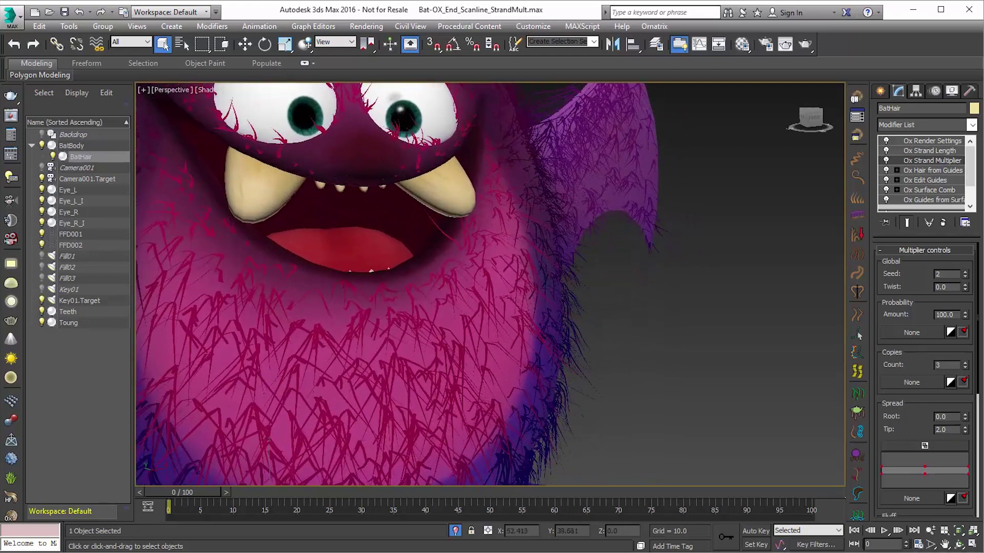
click(903, 151)
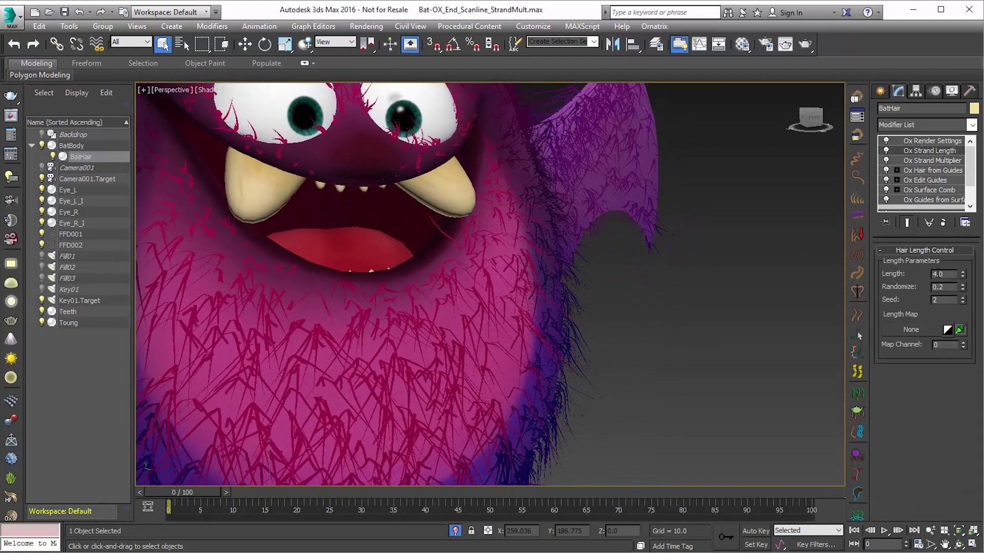
drag(918, 276, 891, 278)
text(1.2)
key(Tab)
- Try a copy count of 1 in the Ox Strand Multiplier modifier, and undo the change
click(921, 161)
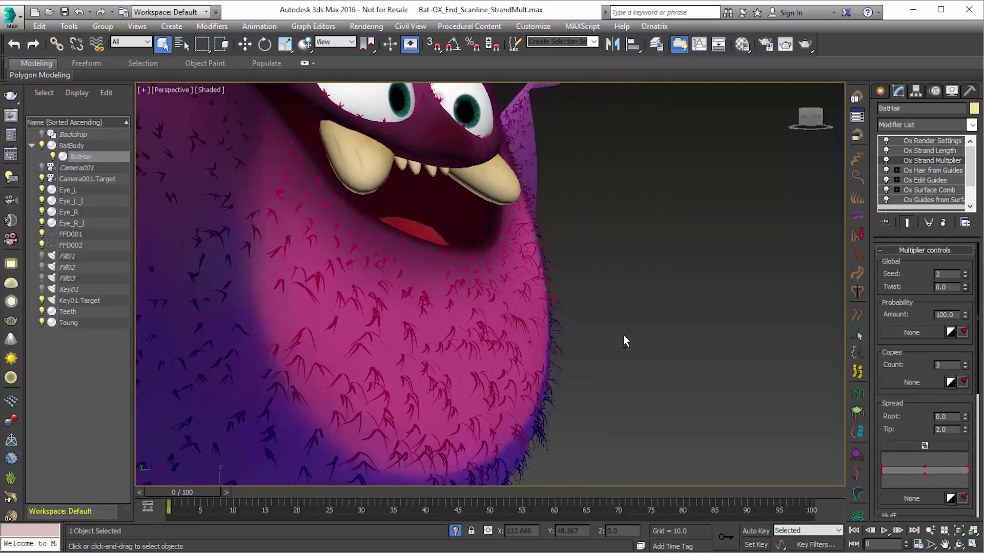
scroll(619, 328, up, 5)
alt+middle_drag(607, 298, 579, 303)
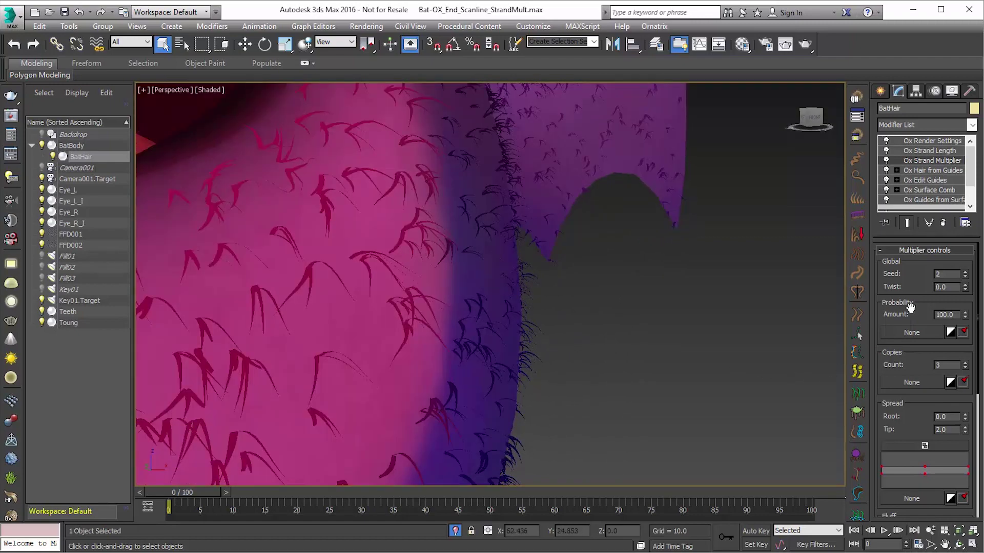
mouse_move(911, 307)
mouse_down()
mouse_move(911, 277)
mouse_move(912, 298)
mouse_up()
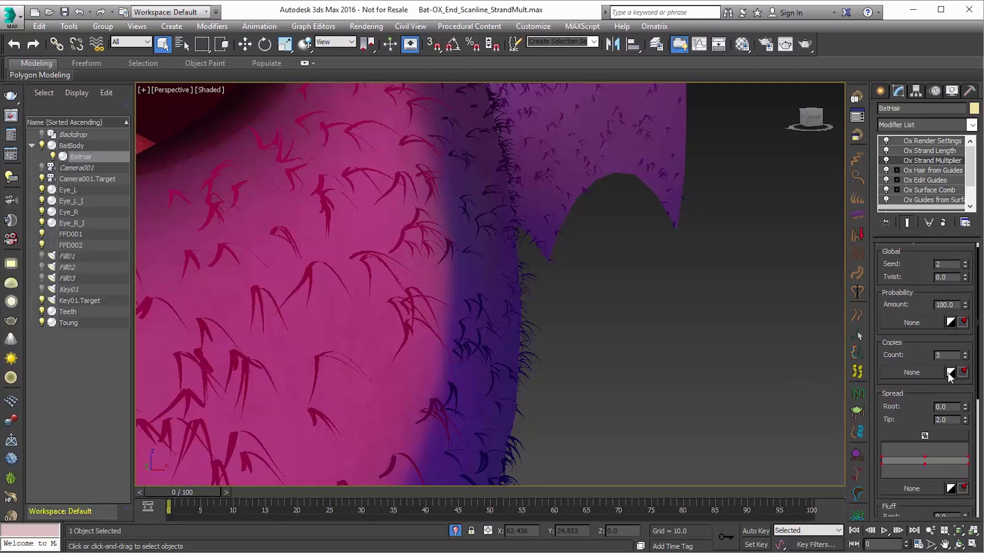
double_click(952, 356)
text(1)
key(Return)
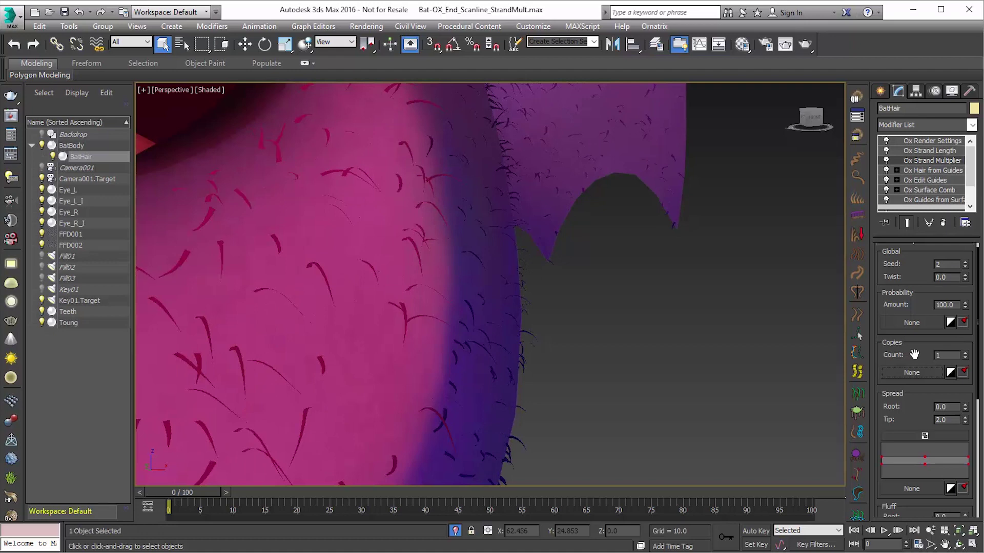
key(ctrl+z)
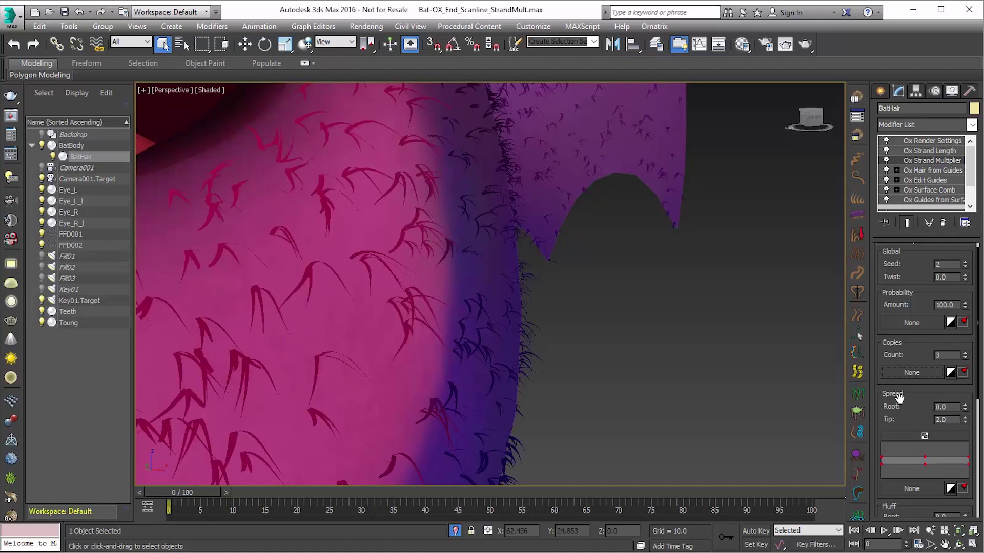
- Set both the Spread Tip and the Fluff Tip of the Ox Strand Multiplier to 0
drag(901, 398, 910, 262)
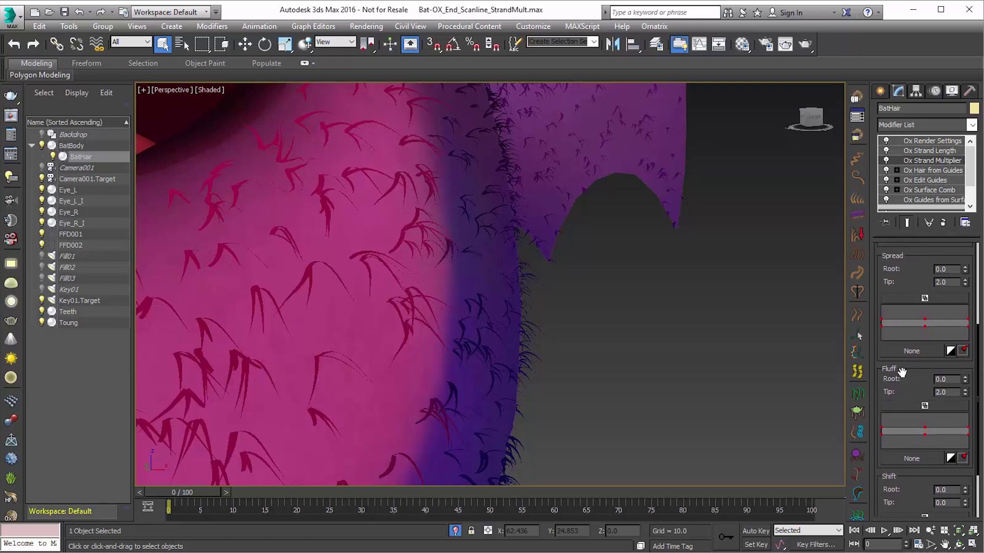
scroll(902, 363, down, 3)
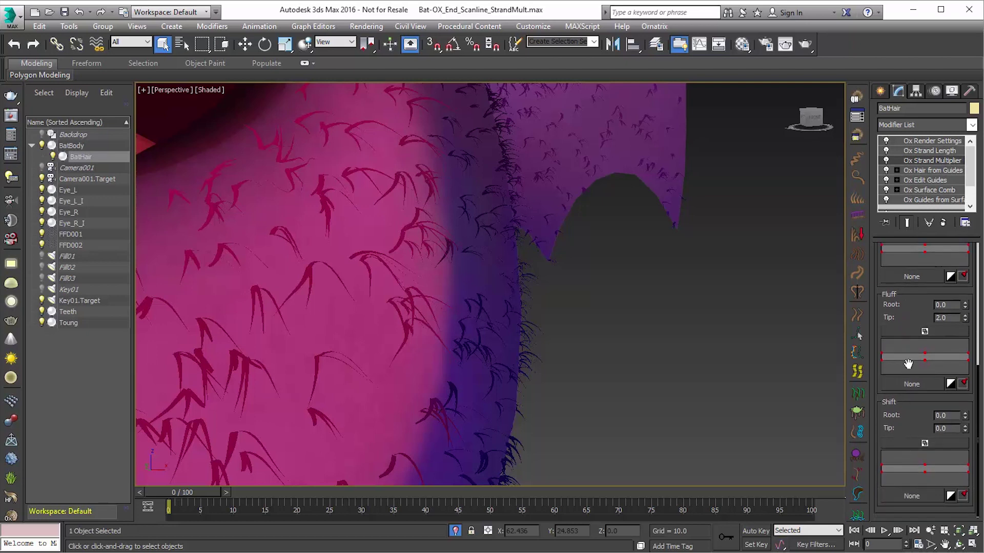
scroll(904, 366, up, 4)
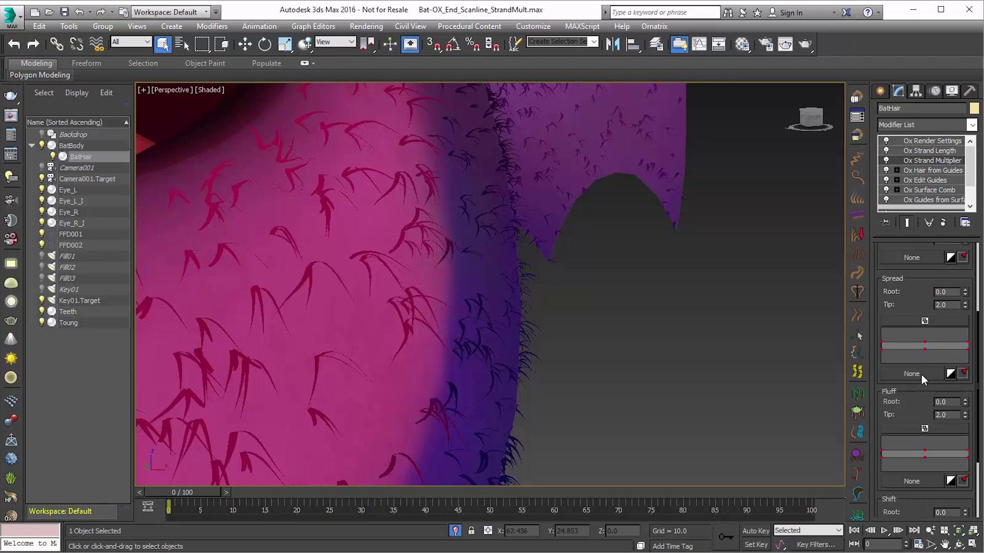
double_click(950, 306)
text(0)
key(Return)
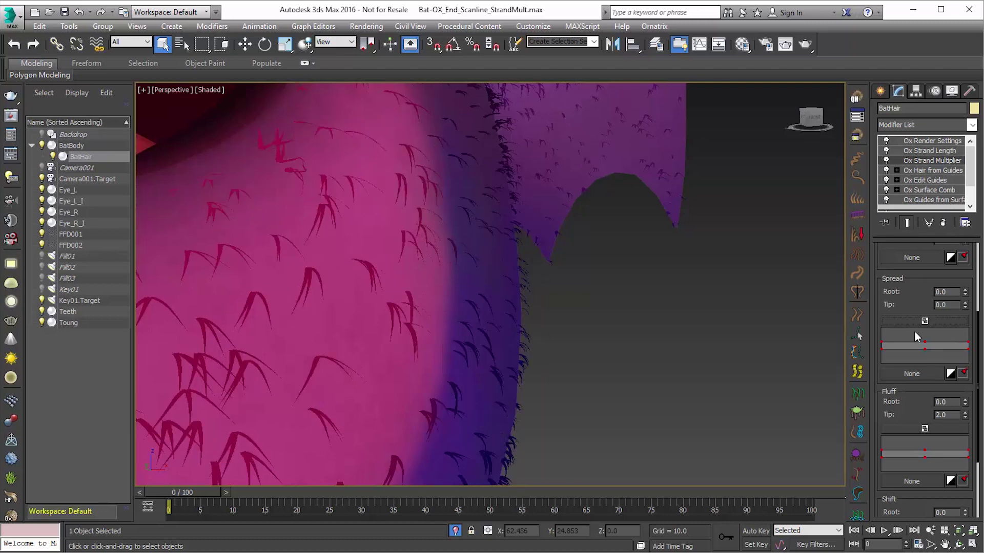
double_click(947, 415)
text(0)
key(Return)
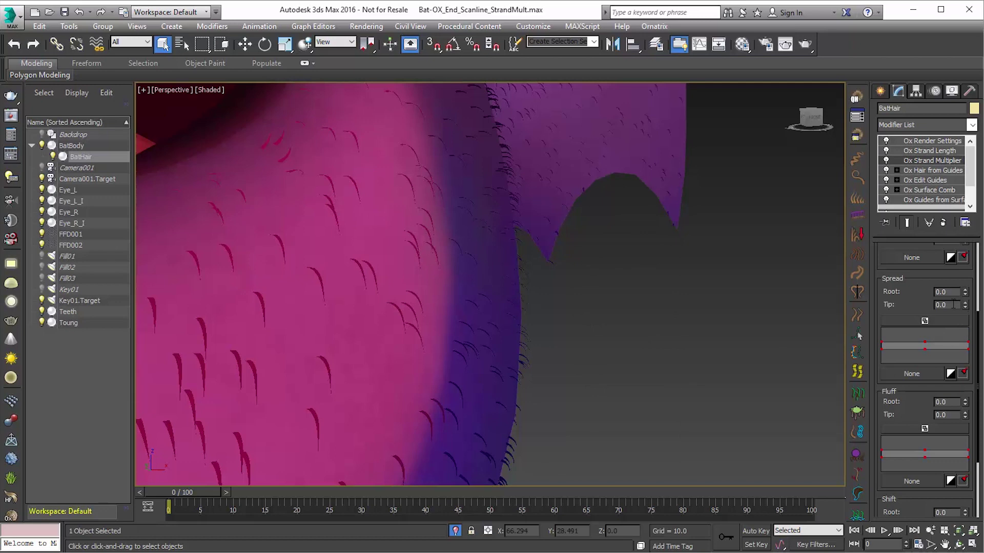
- Set the Spread Tip of the Ox Strand Multiplier to 1
drag(951, 305, 908, 306)
text(1)
key(Return)
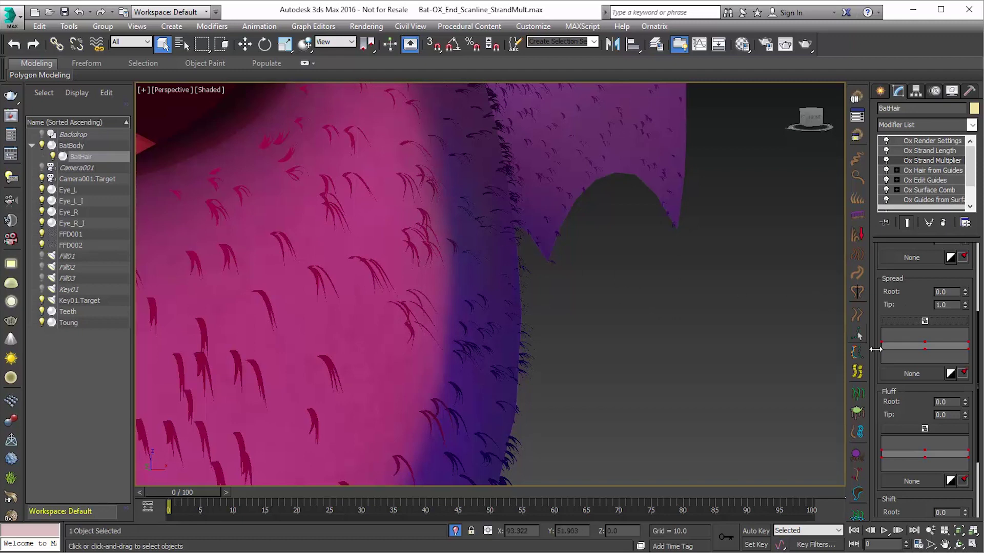
- Set the Ox Strand Multiplier's Fluff Tip to 1.5 and nudge the middle point of its Spread curve slightly
drag(902, 404, 903, 379)
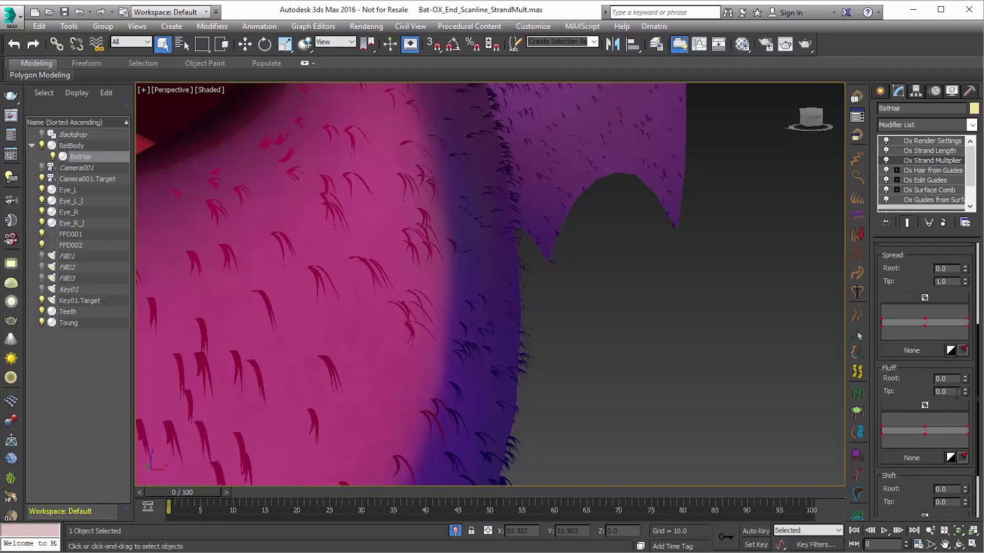
mouse_move(956, 394)
mouse_down()
mouse_move(911, 393)
mouse_move(965, 391)
mouse_move(929, 277)
mouse_move(953, 391)
mouse_up()
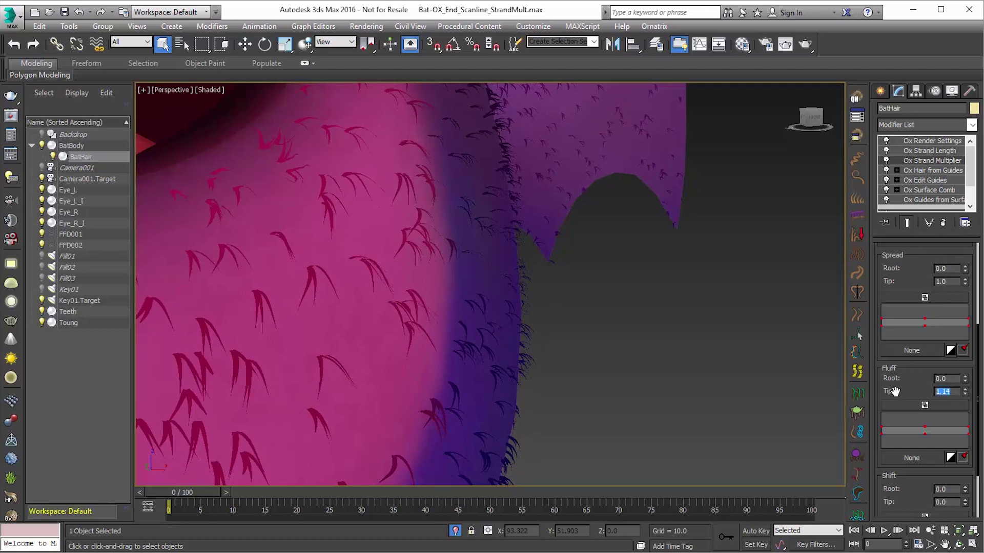
text(1.5)
key(Tab)
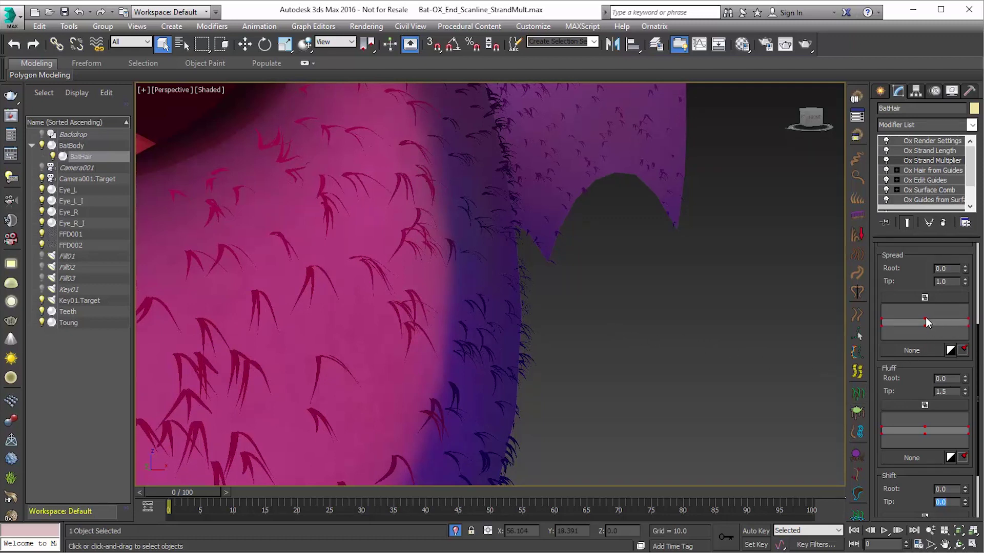
drag(926, 318, 925, 321)
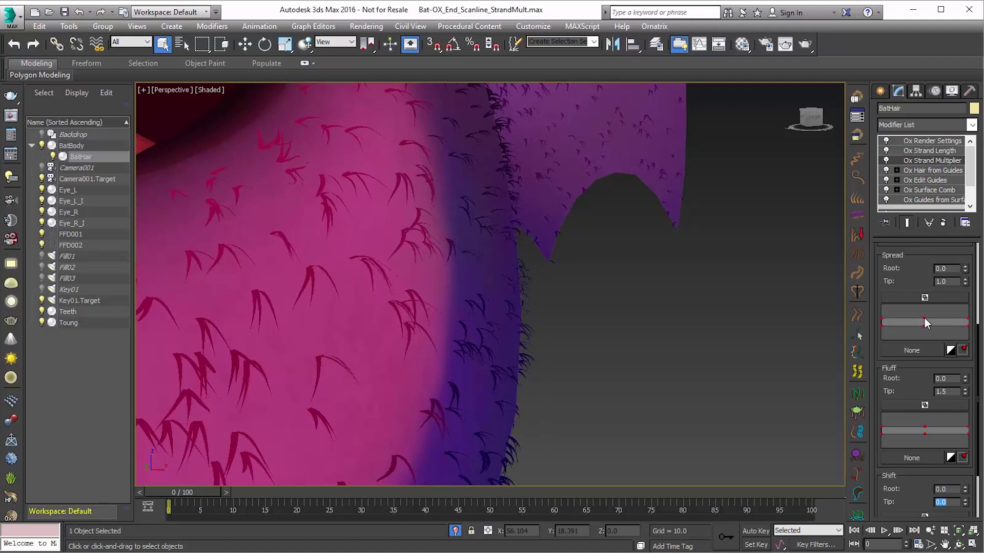
- Set the viewport hair count of the Ox Hair from Guides modifier to 40000
key(z)
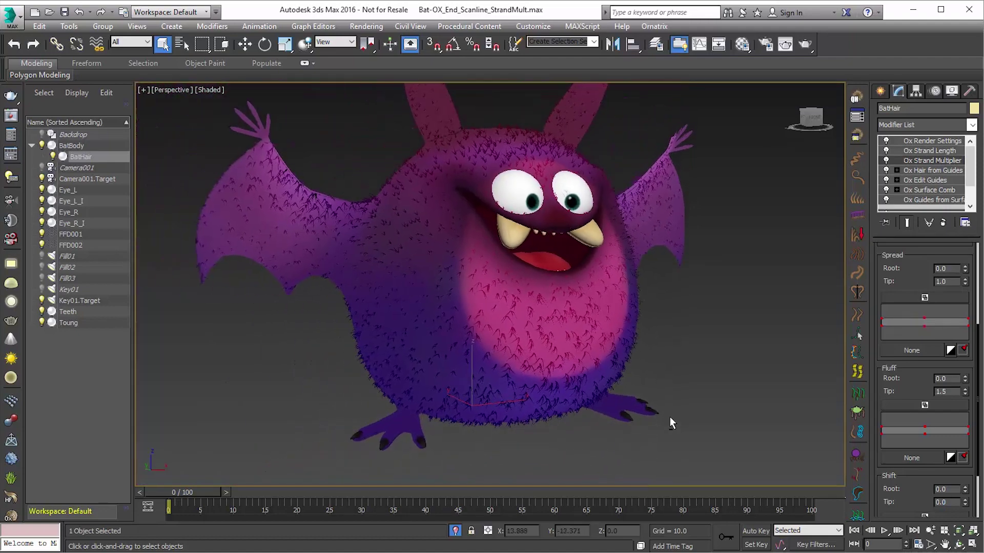
click(927, 170)
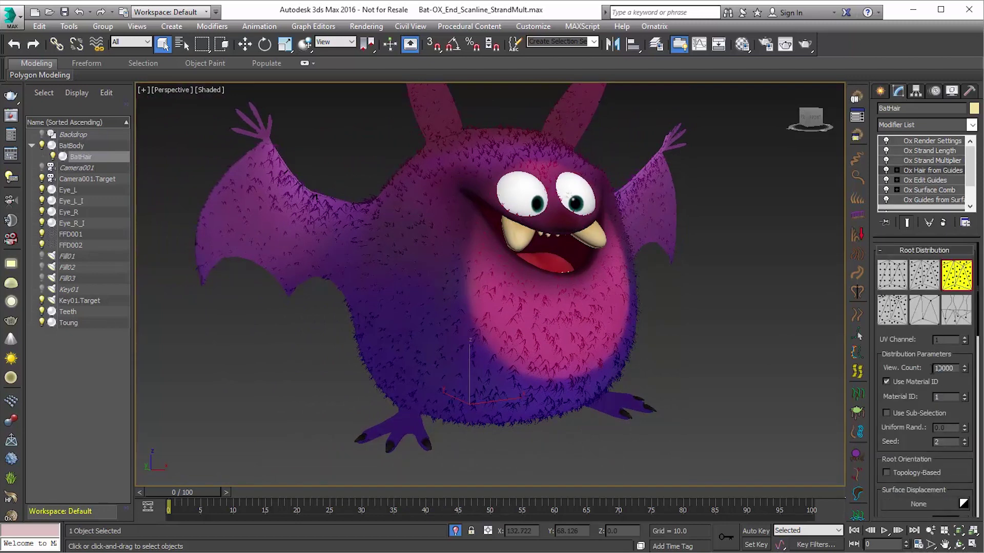
drag(936, 368, 923, 368)
text(4)
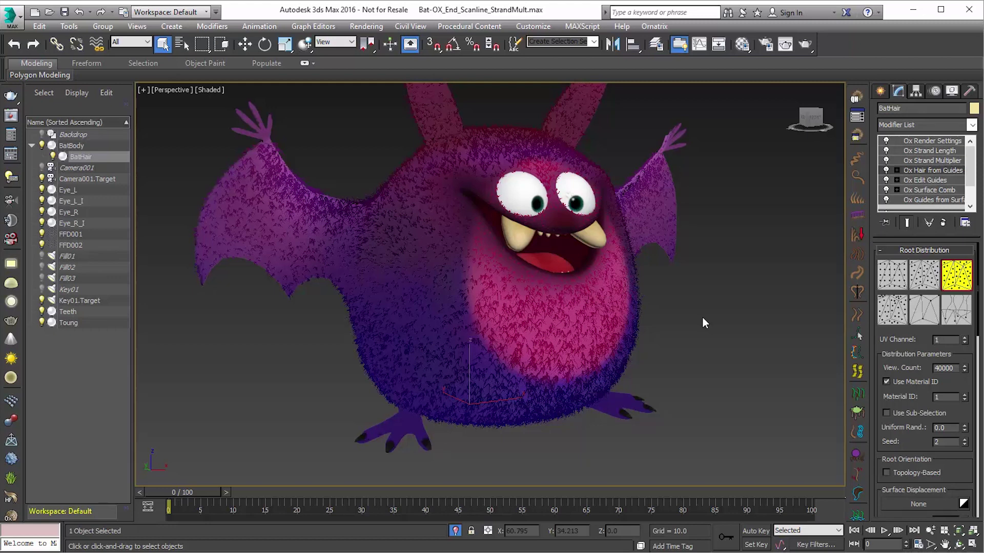
- Set the copy count of the Ox Strand Multiplier modifier to 5
scroll(706, 332, up, 1)
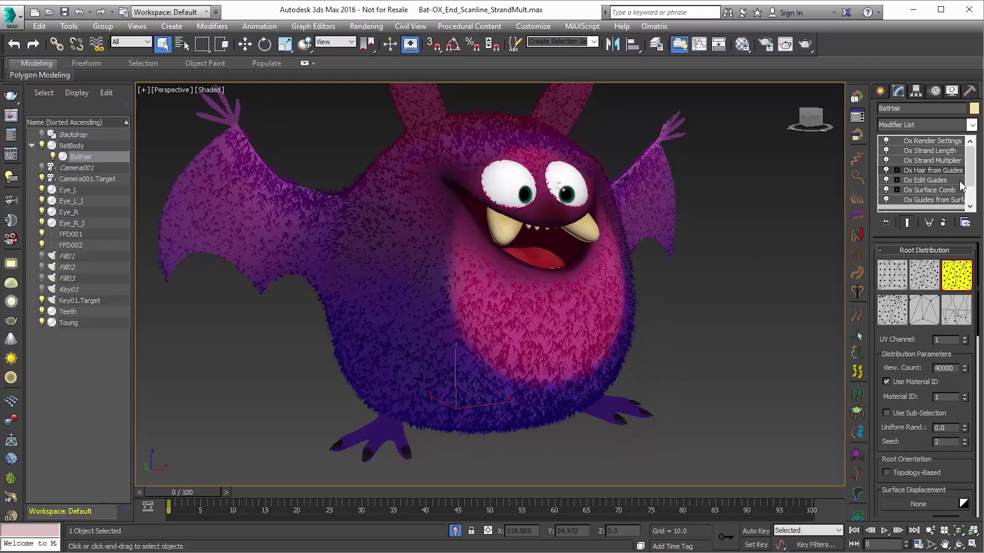
click(948, 161)
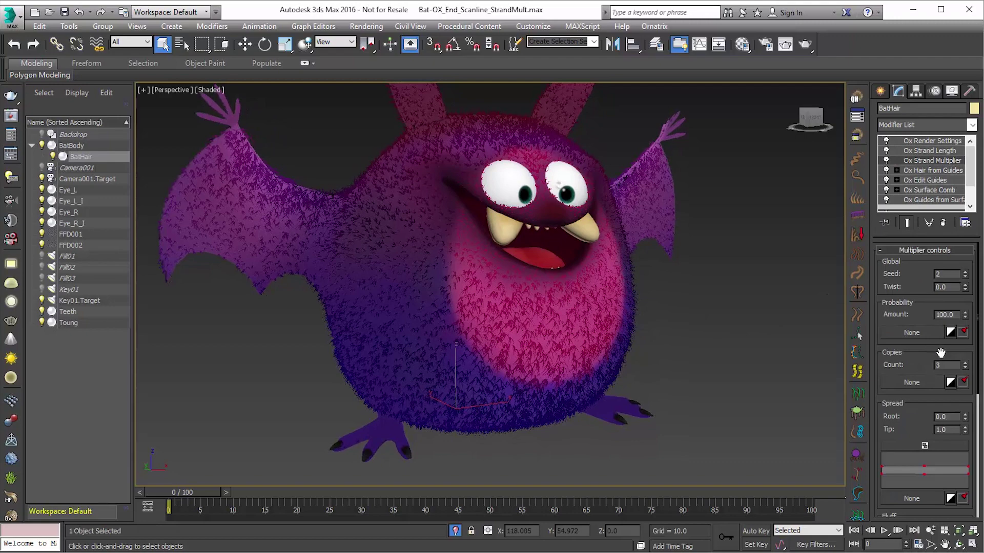
drag(954, 365, 909, 366)
text(5)
key(Return)
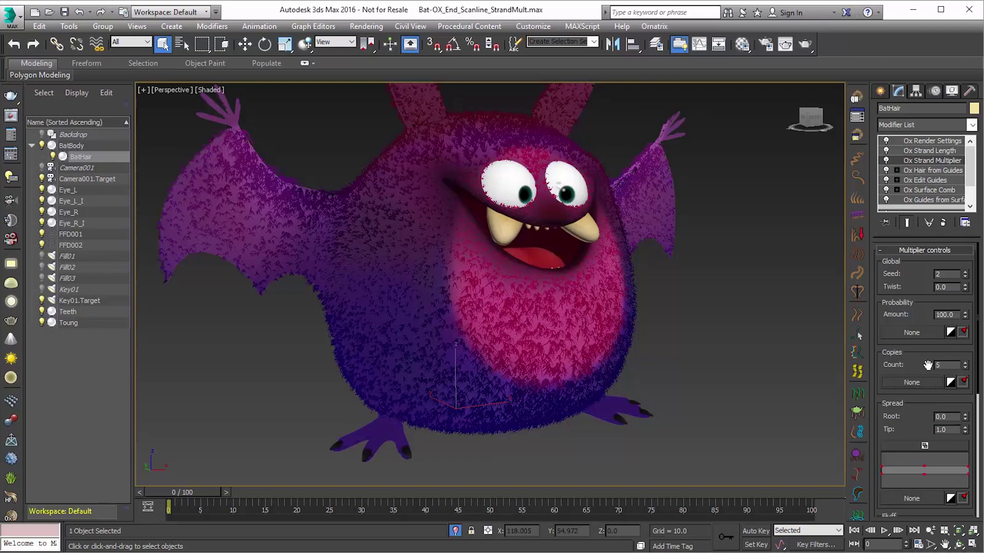
- Try a copy count of 1 in the Ox Strand Multiplier, and set it back to 3
drag(951, 366, 908, 368)
key(Tab)
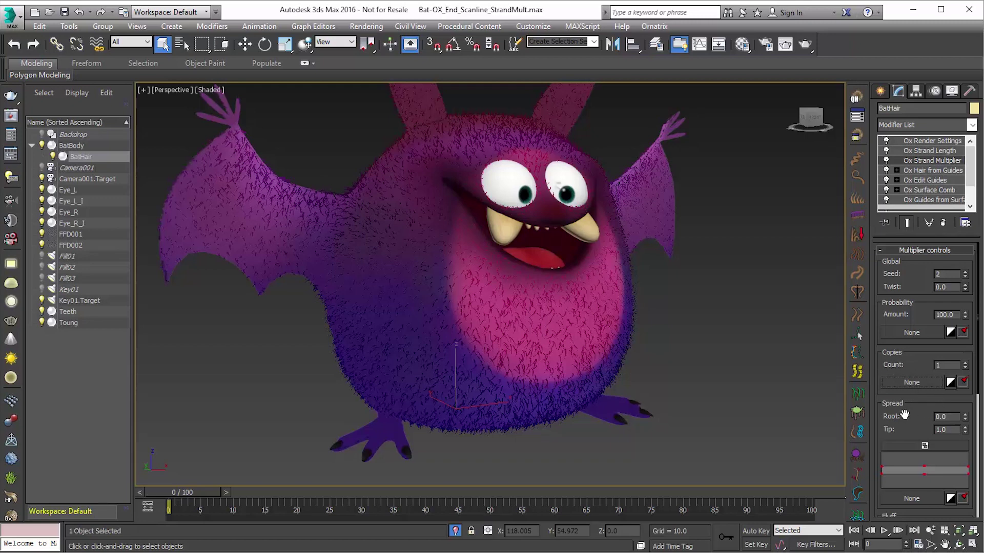
drag(908, 415, 900, 310)
drag(904, 399, 913, 510)
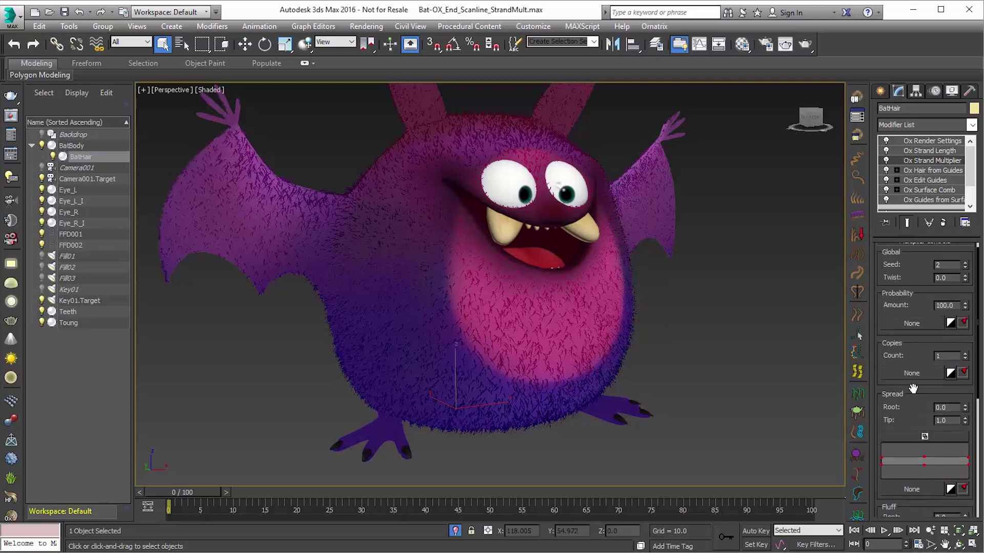
drag(910, 359, 906, 366)
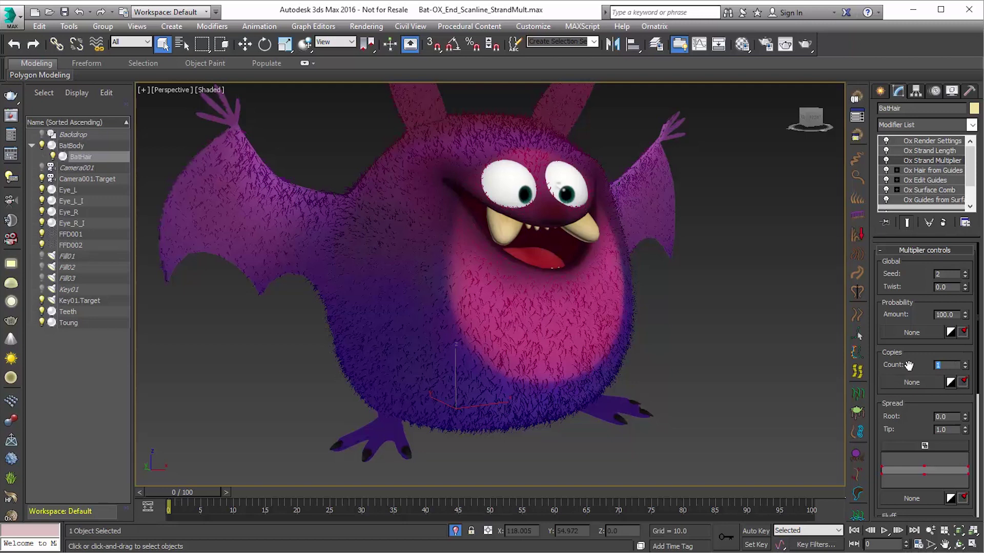
drag(893, 411, 903, 452)
click(965, 362)
click(964, 363)
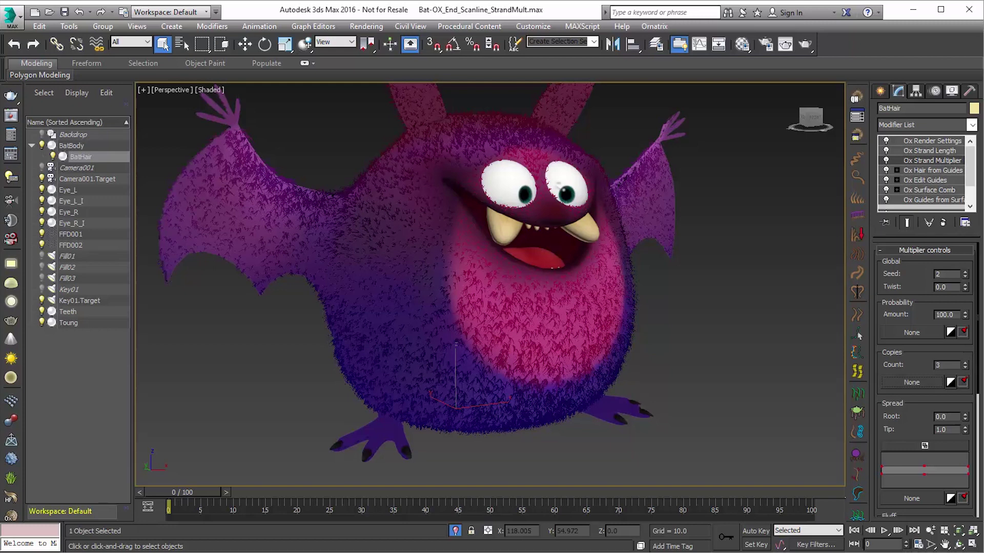
- Set the viewport hair count of the Ox Hair from Guides modifier to 80000
click(934, 171)
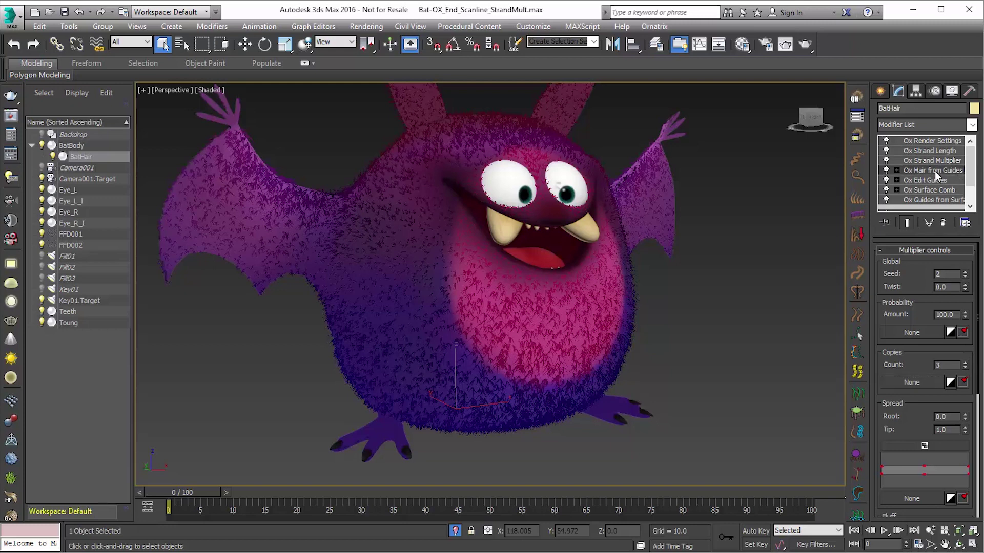
drag(938, 369, 924, 367)
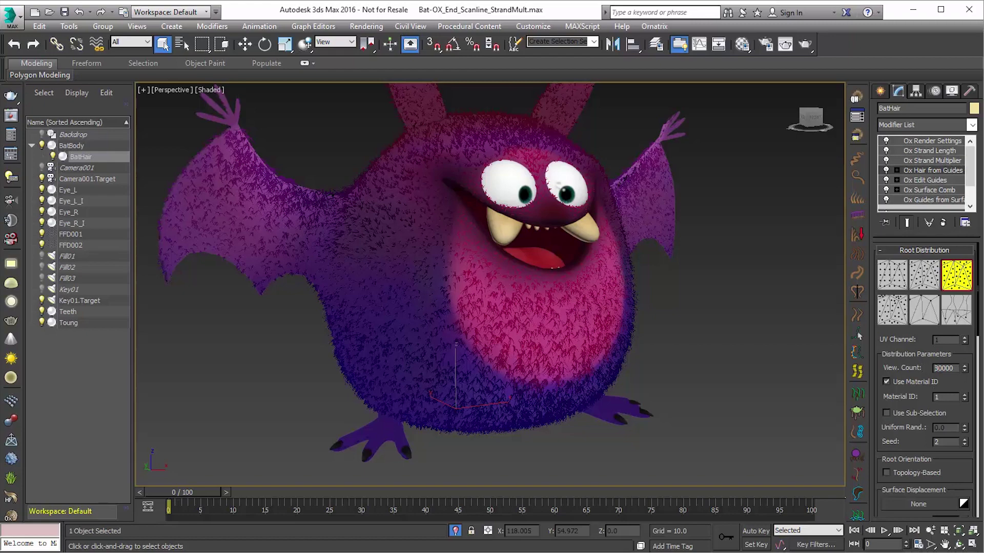
text(8)
key(Return)
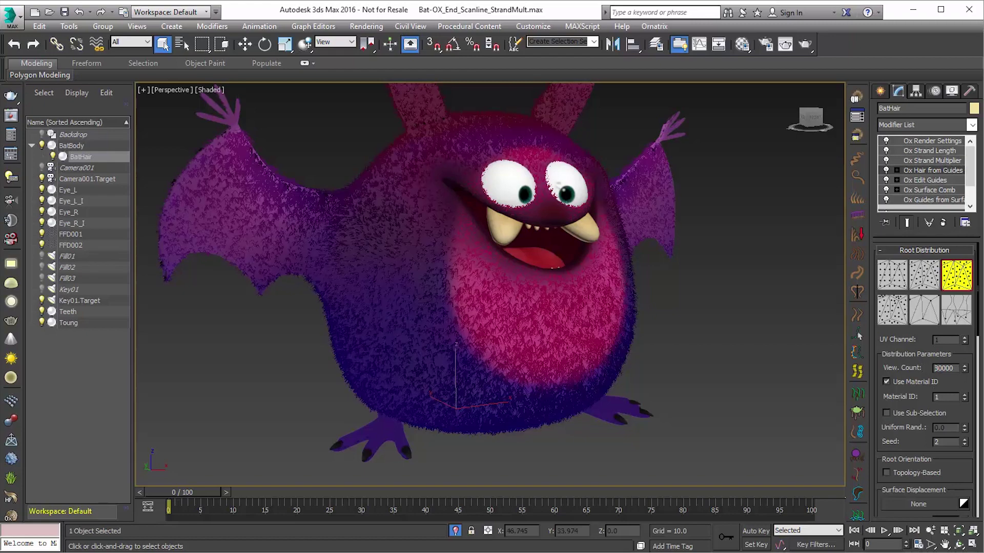
- Set the hair length in the Ox Strand Length modifier to 1.4, after trying 1.3
alt+middle_drag(652, 326, 677, 322)
click(932, 152)
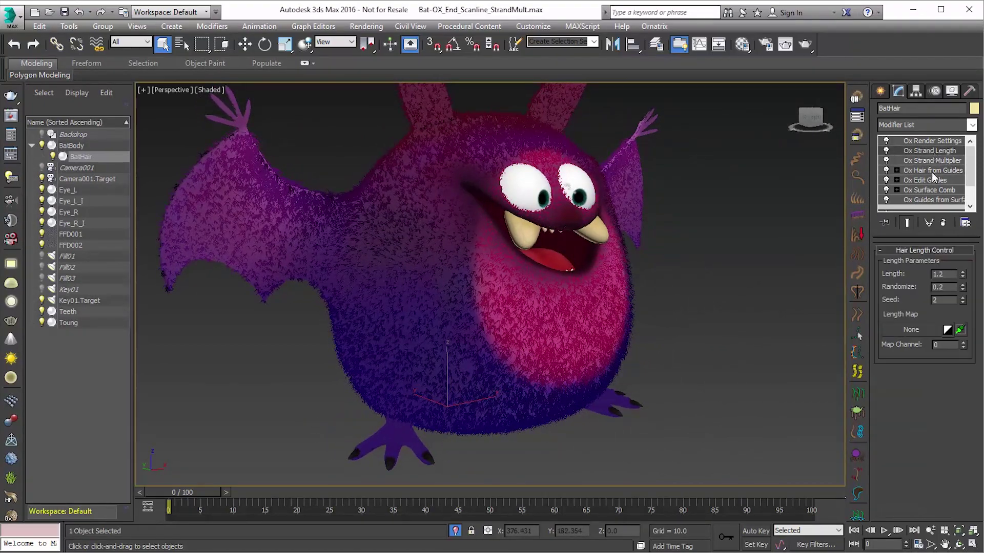
key(BackSpace)
text(3)
key(Tab)
click(946, 276)
key(BackSpace)
text(4)
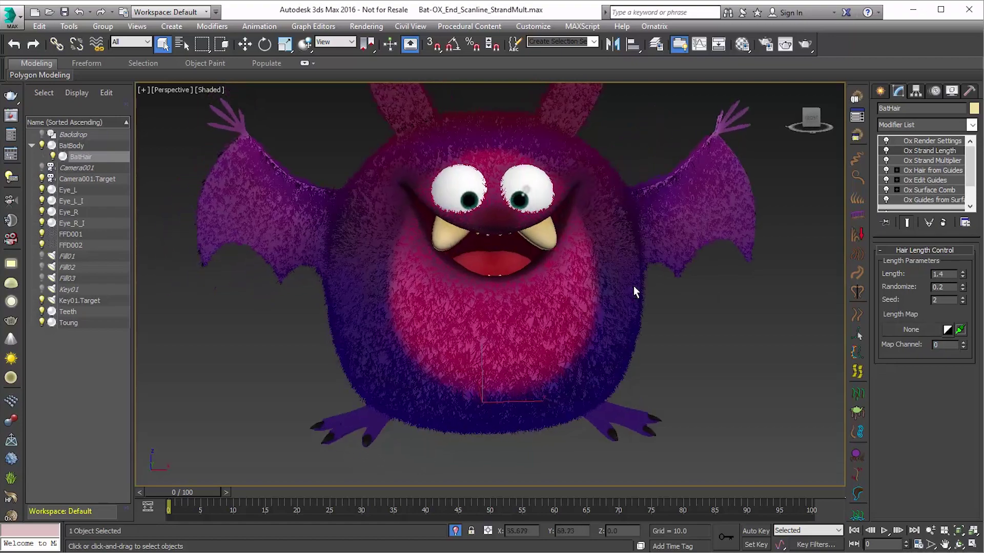
alt+middle_drag(634, 286, 721, 296)
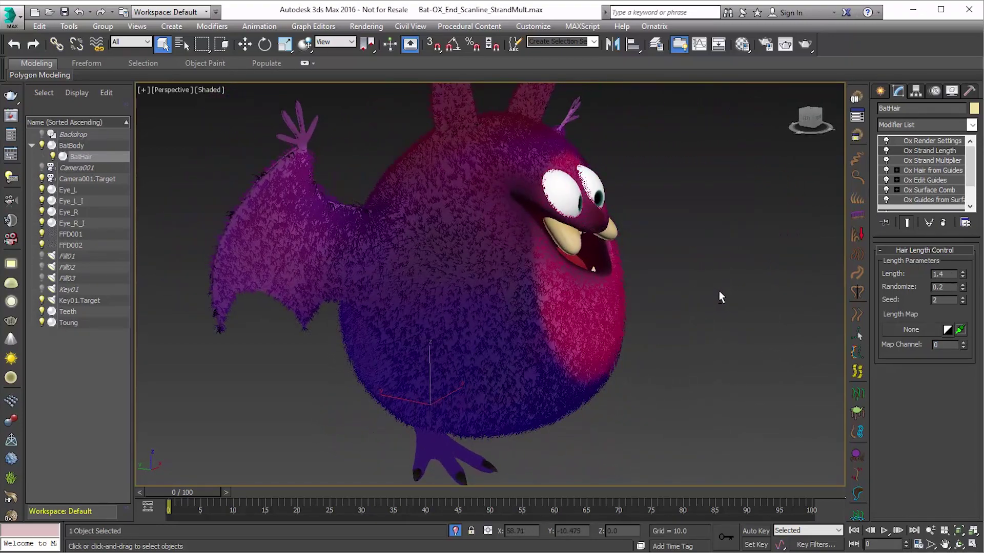